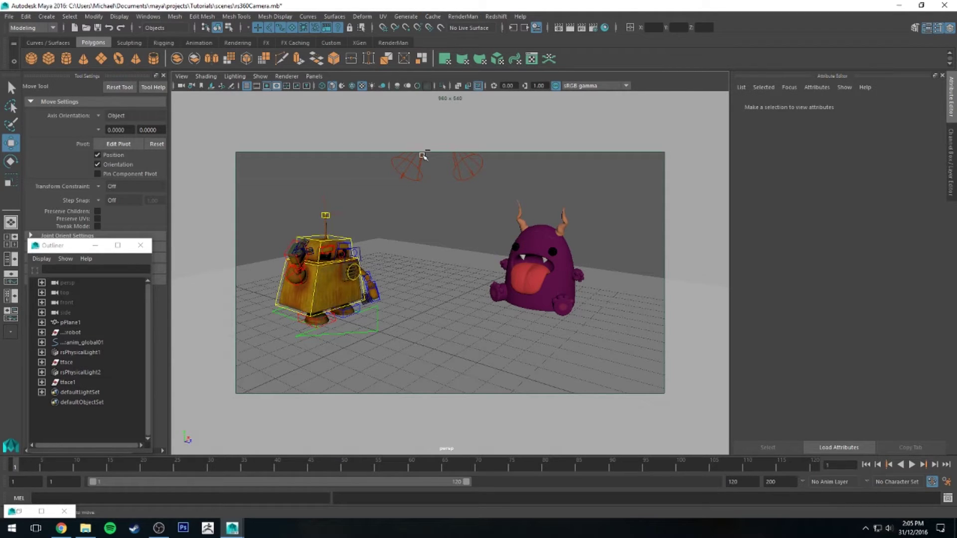
- Save the rs360Camera.mb scene containing the robot and the monster
key("ctrl+s")
left_click_drag(446, 192, 444, 193, "alt")
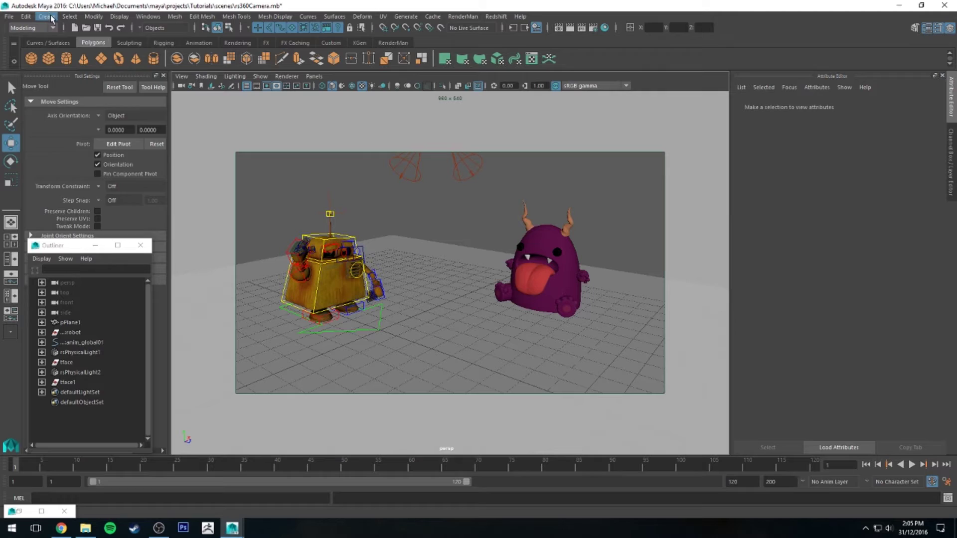
- Create camera1 and move it onto the floor between the robot and the monster
left_click(51, 18)
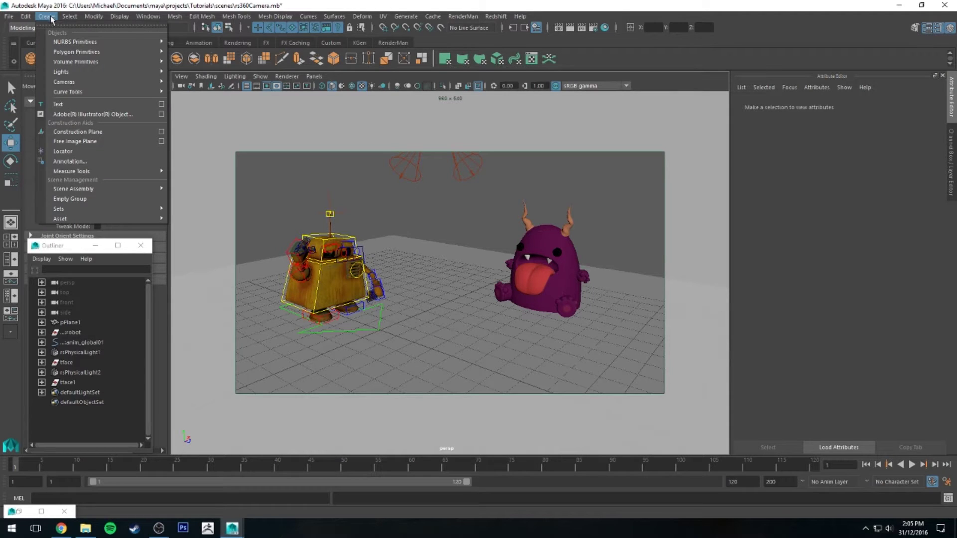
left_click(50, 18)
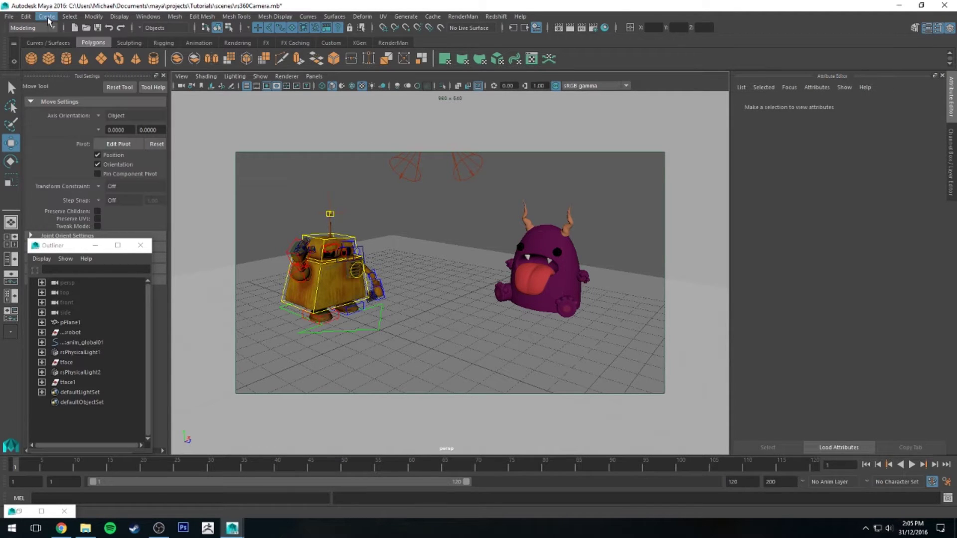
left_click(50, 18)
mouse_move(91, 82)
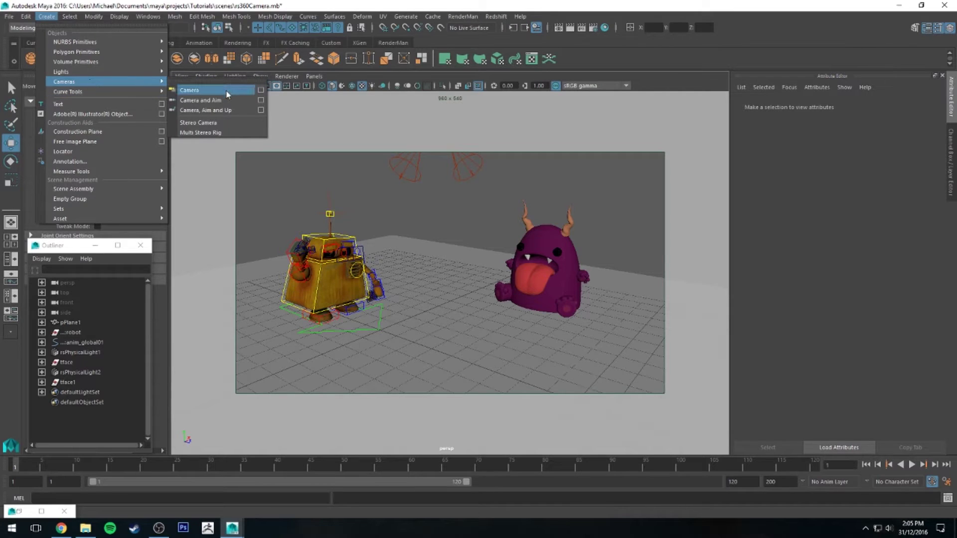
left_click(227, 93)
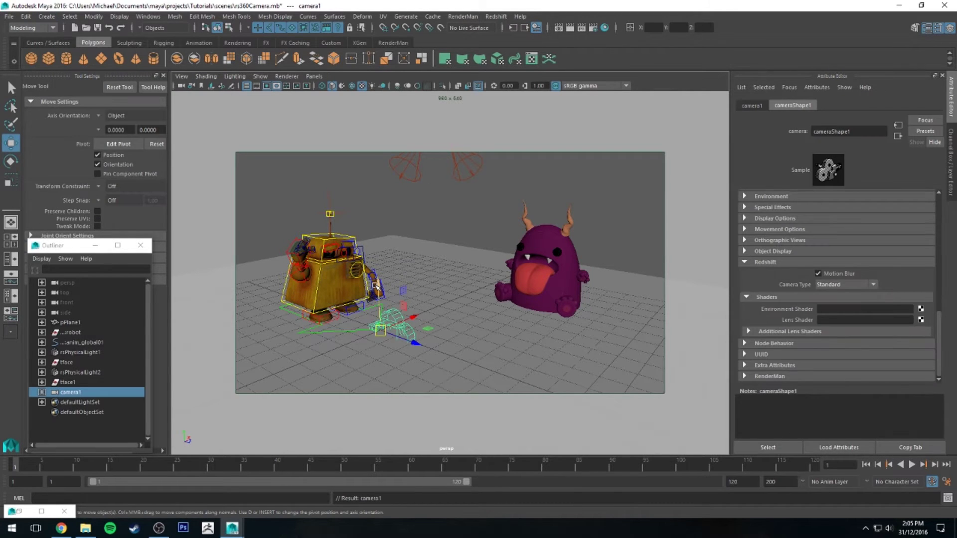
left_click_drag(379, 285, 431, 299)
mouse_move(439, 215)
left_mouse_down("alt")
mouse_move(439, 279)
mouse_move(440, 213)
left_mouse_up("alt")
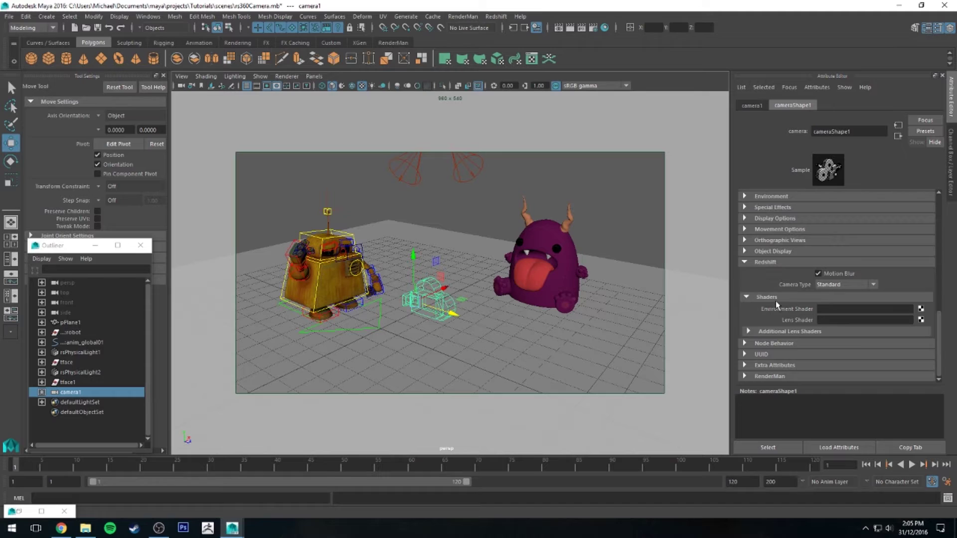
- Set camera1's Redshift Camera Type to Stereo Spherical
left_click(745, 262)
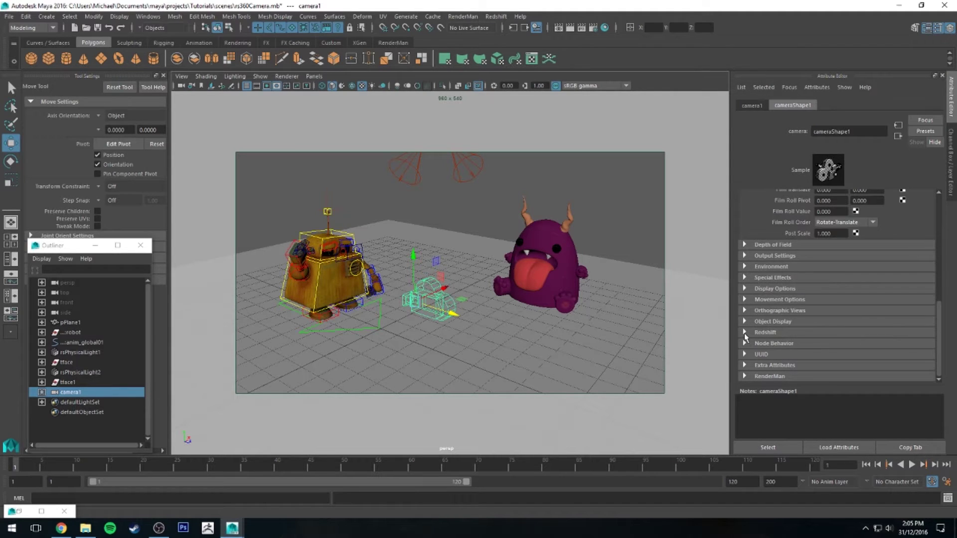
left_click(744, 332)
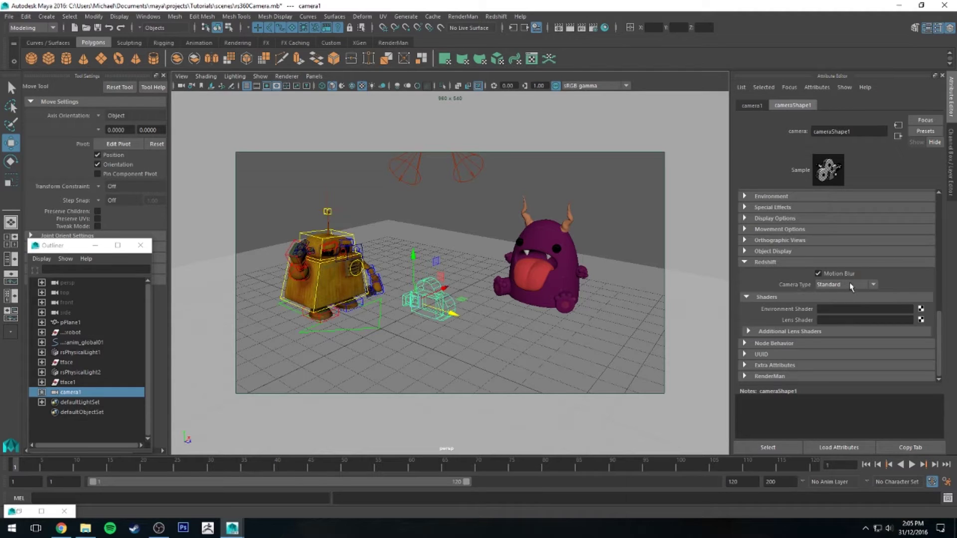
left_click(850, 286)
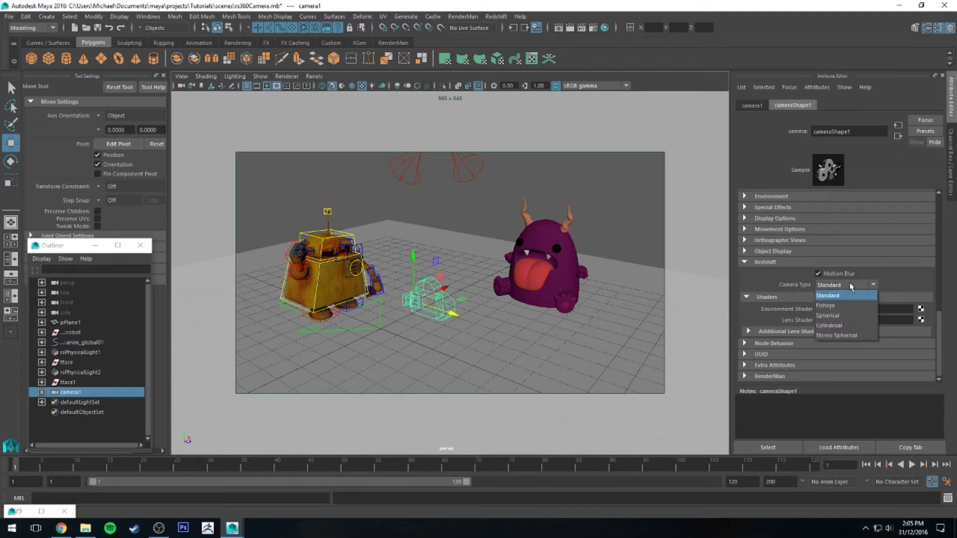
left_click(838, 338)
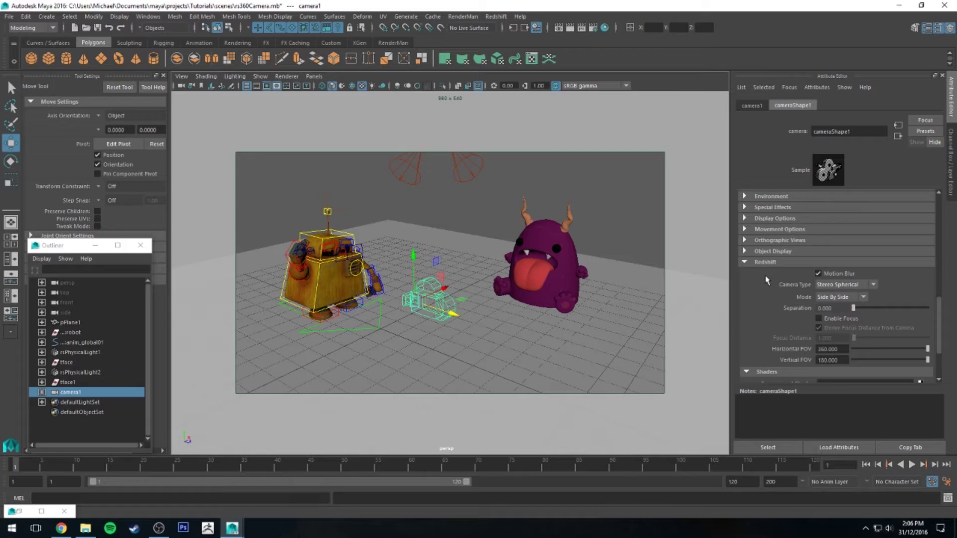
- Use 360 horizontal and 180 vertical FOV, keeping Side By Side stereo mode
scroll(767, 281, "down", 2)
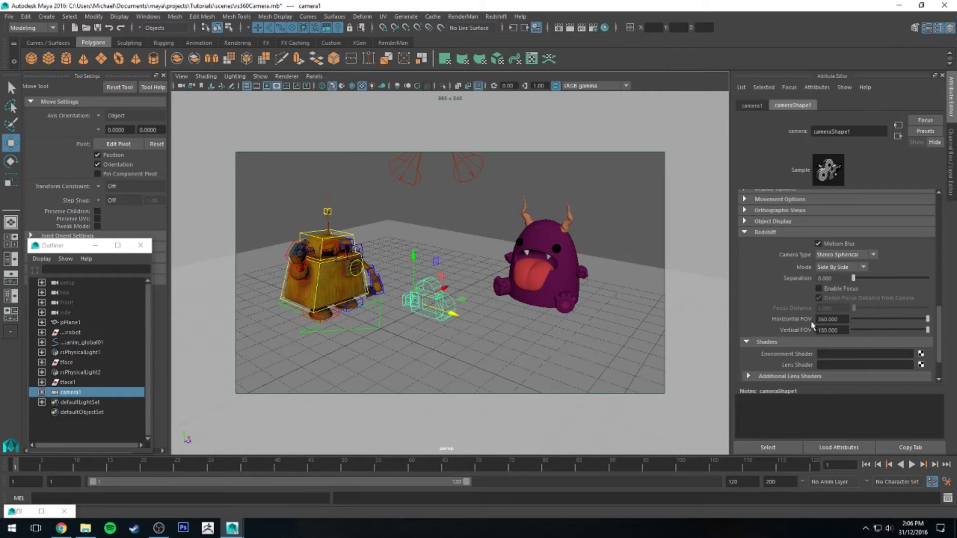
double_click(847, 321)
double_click(844, 331)
left_click(840, 320)
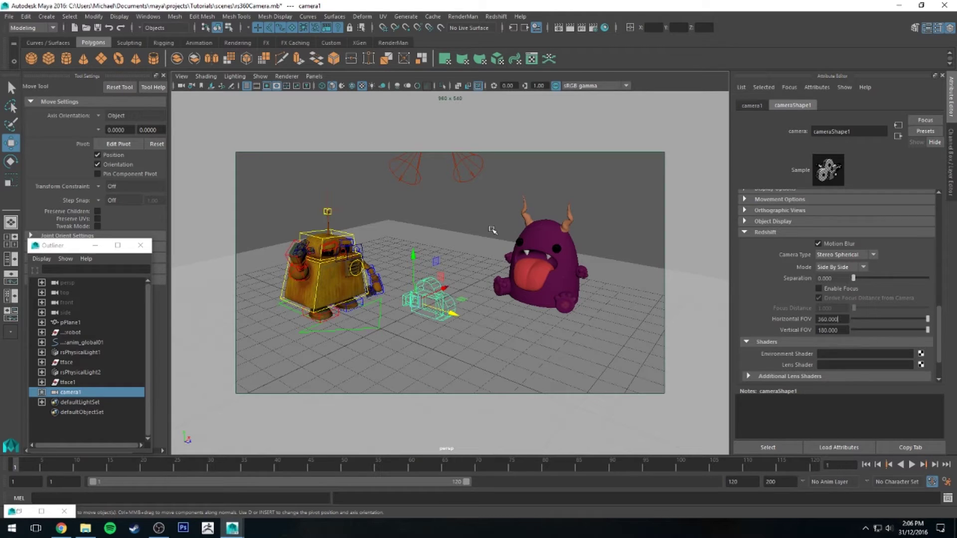
left_click(856, 268)
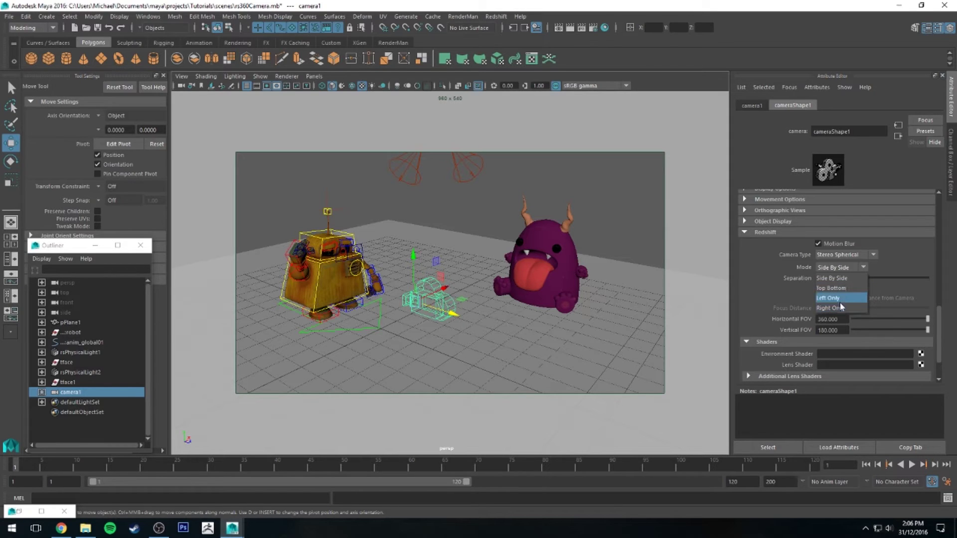
left_click(843, 279)
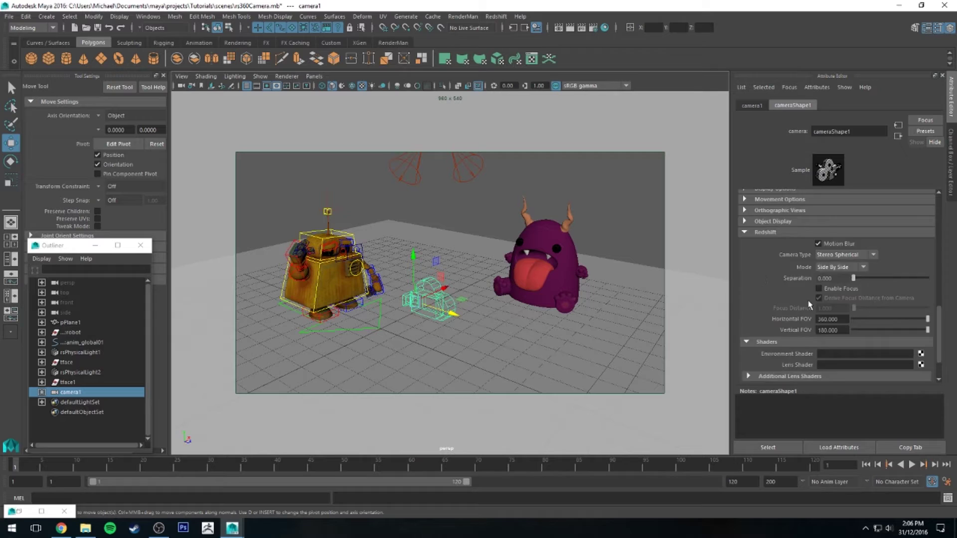
scroll(809, 305, "up", 5)
scroll(786, 296, "up", 3)
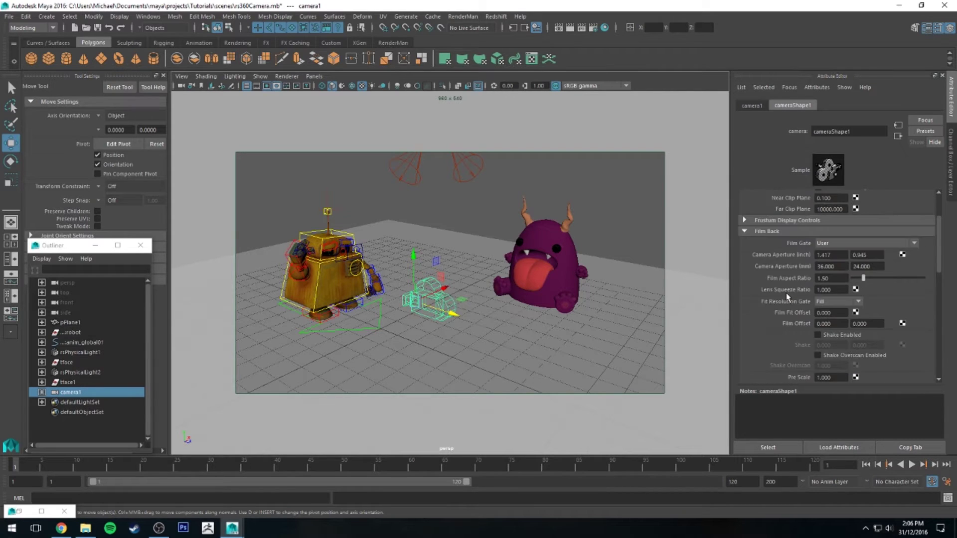
scroll(787, 296, "up", 3)
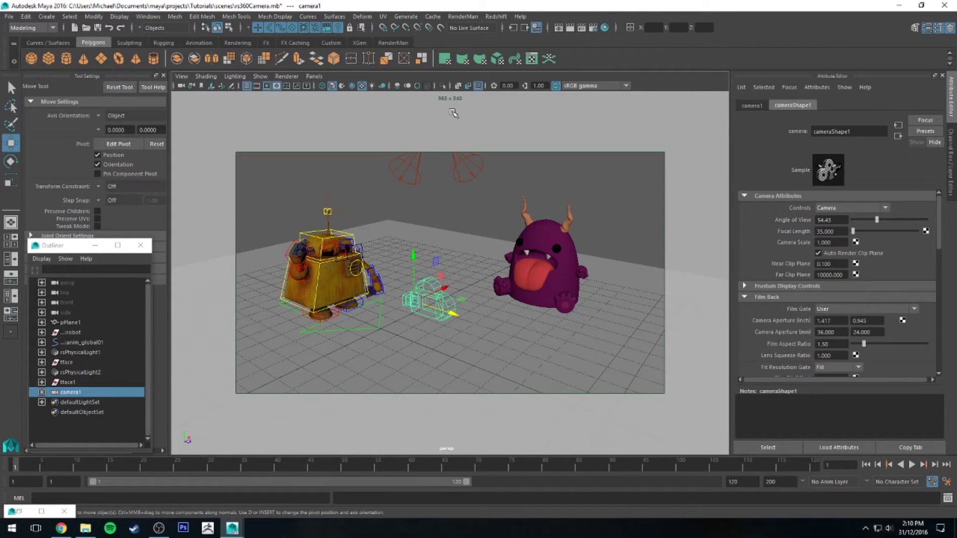
scroll(935, 259, "down", 3)
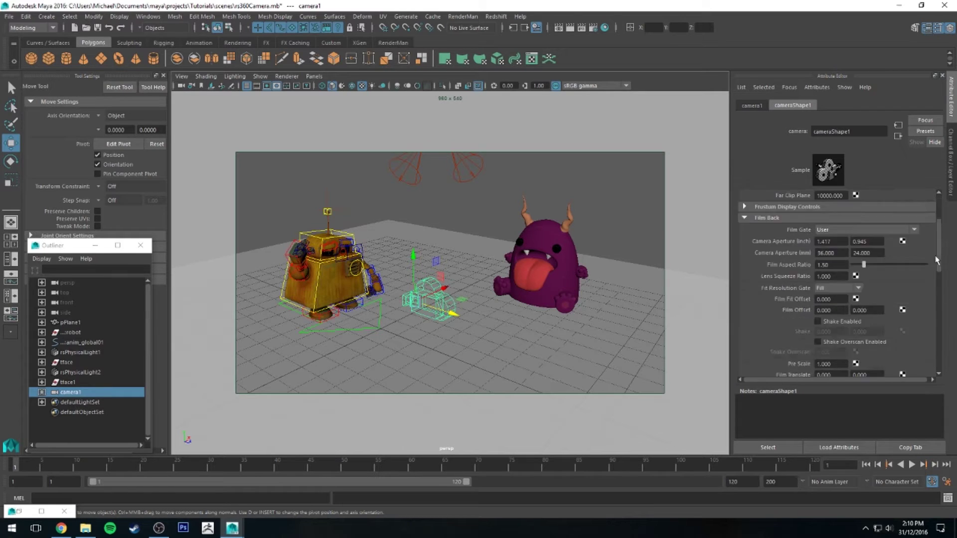
left_click_drag(936, 259, 935, 350)
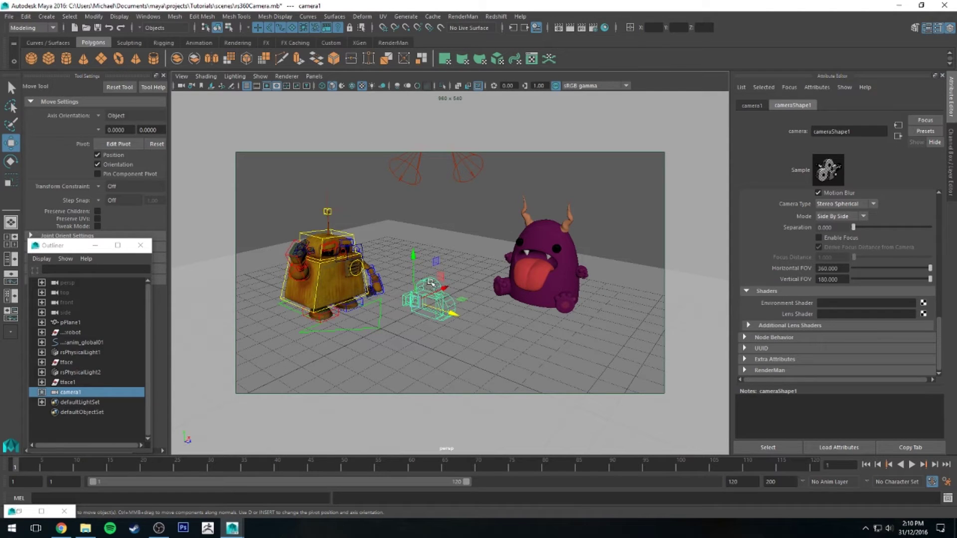
- Switch to the four-view layout and make the lower-left panel look through camera1
key("space")
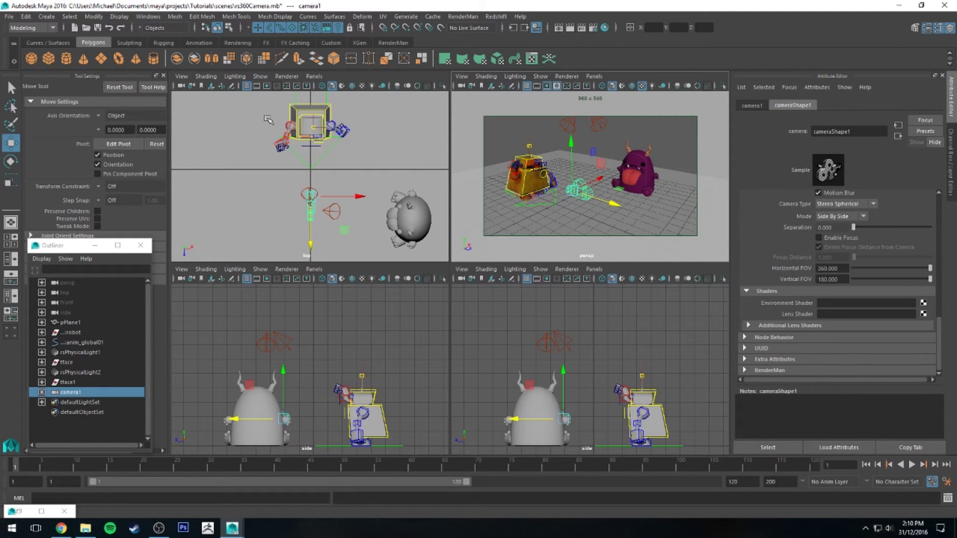
left_click(313, 77)
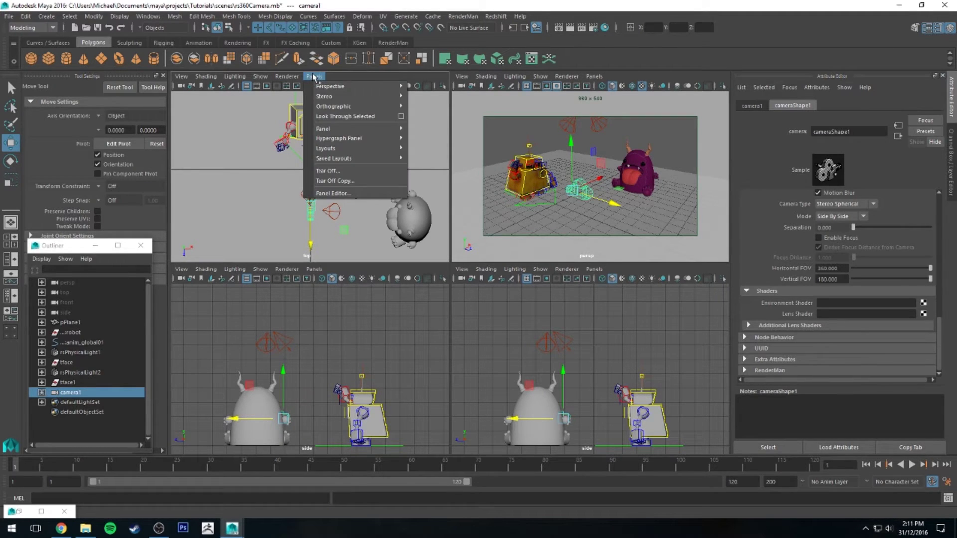
left_click(313, 77)
left_click(314, 269)
mouse_move(321, 282)
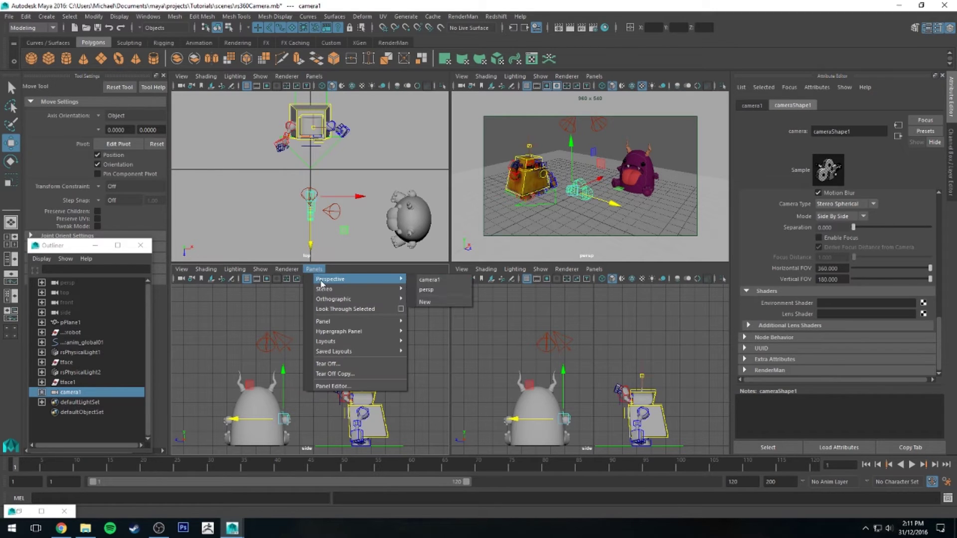
left_click(429, 280)
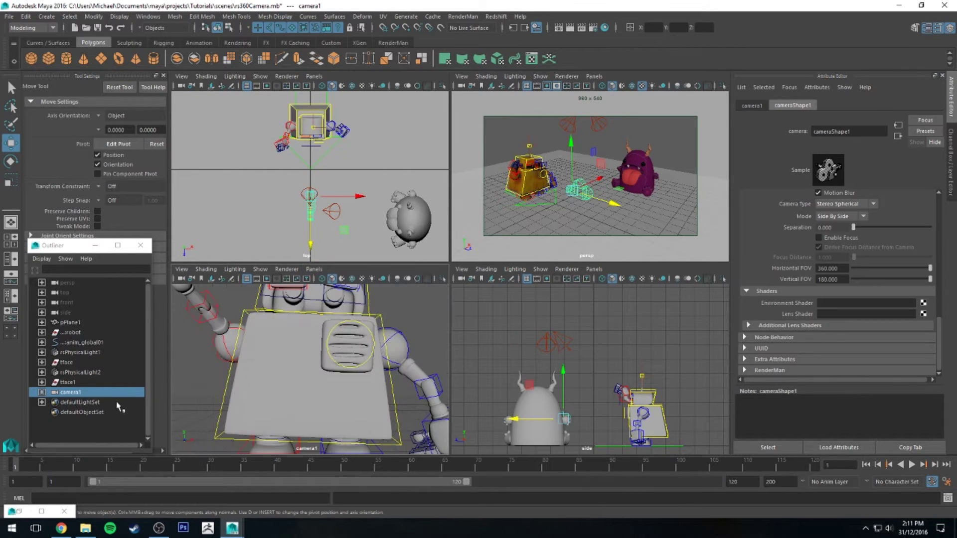
- Rename the camera to VRCamera
double_click(831, 132)
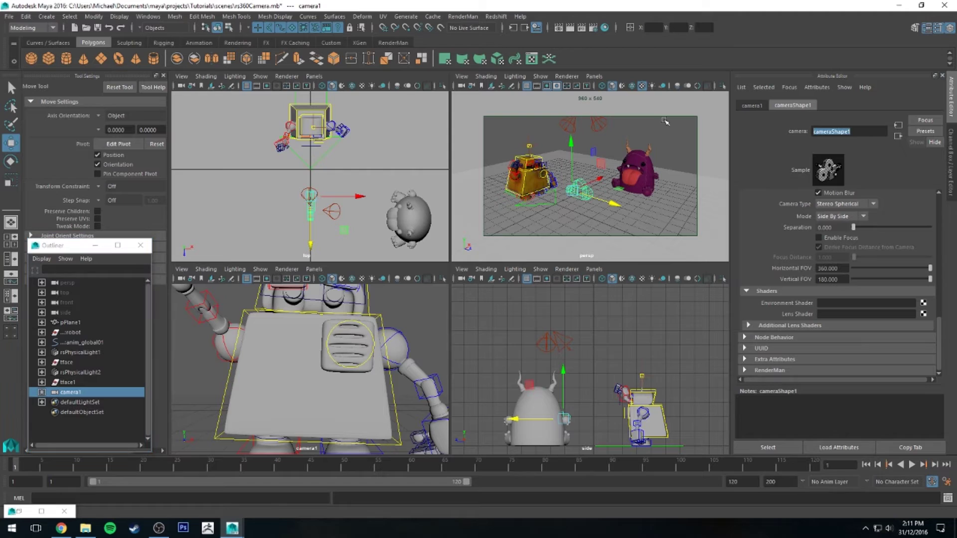
type("VRCamera")
key("Return")
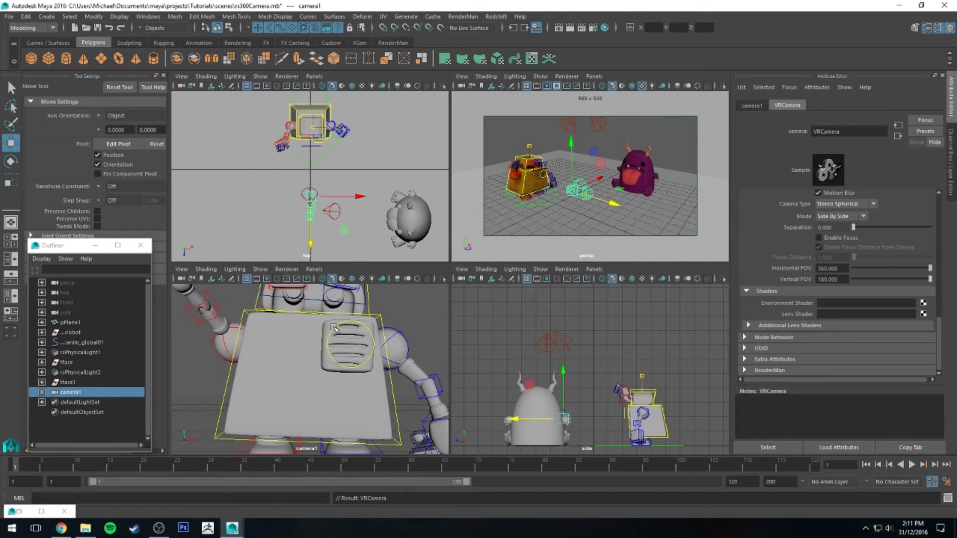
- Enable the Resolution Gate in the camera1 panel and reframe the view on the robot
left_click(266, 279)
scroll(338, 338, "down", 5)
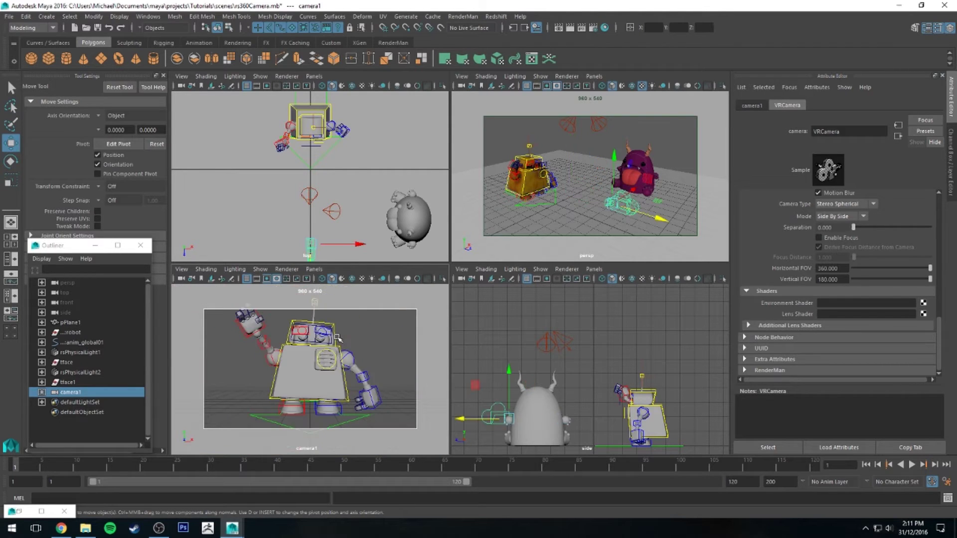
scroll(337, 339, "up", 3)
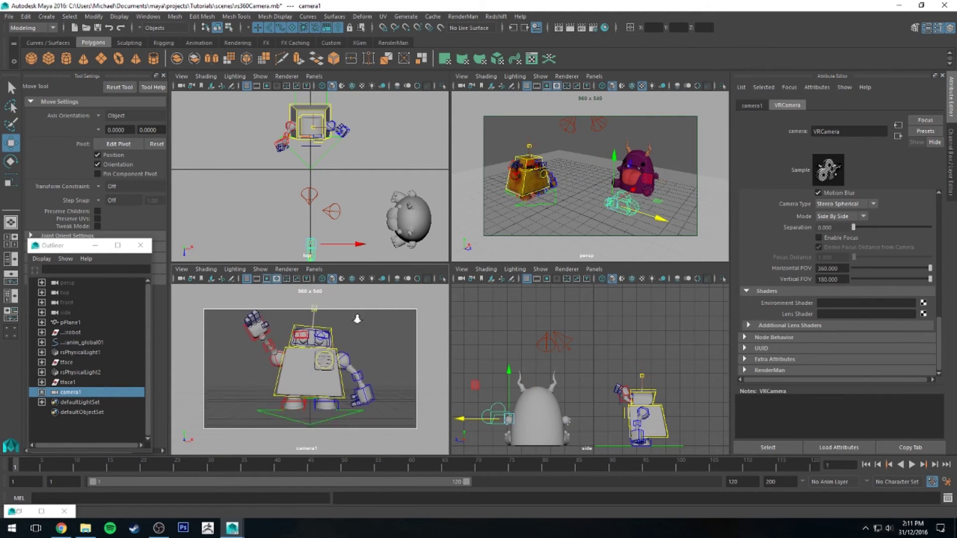
left_click_drag(350, 342, 352, 325, "alt")
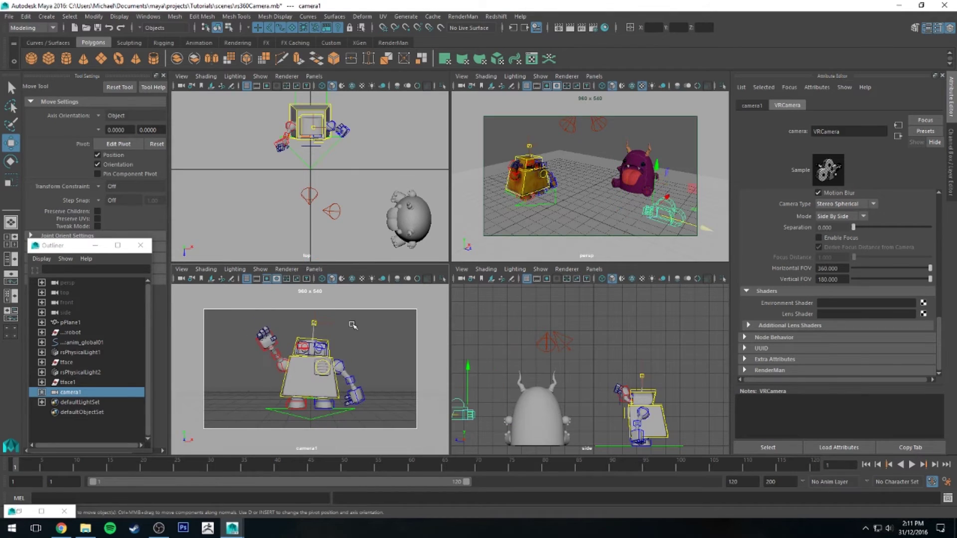
- Set Width 8000 and Height 2000 on the Render Settings Common tab
left_click(594, 29)
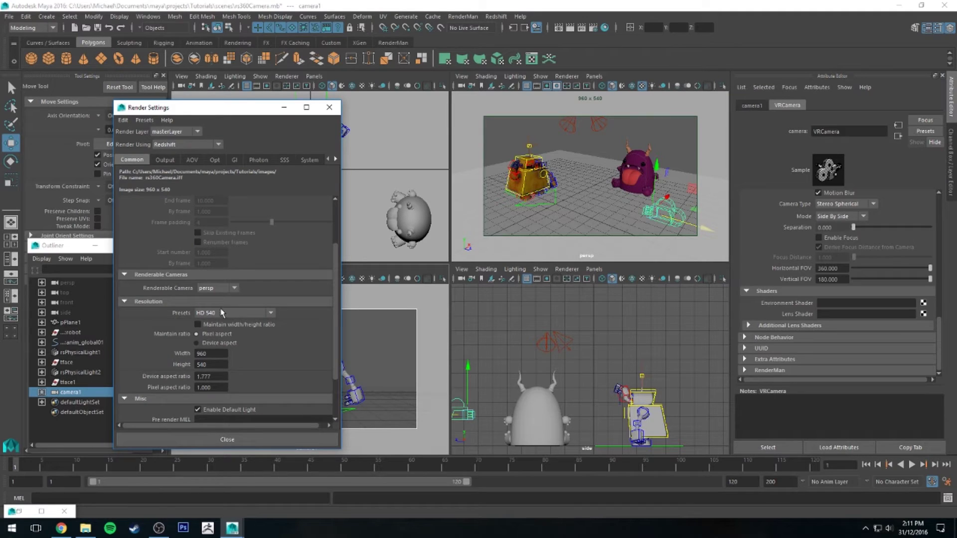
left_click(211, 354)
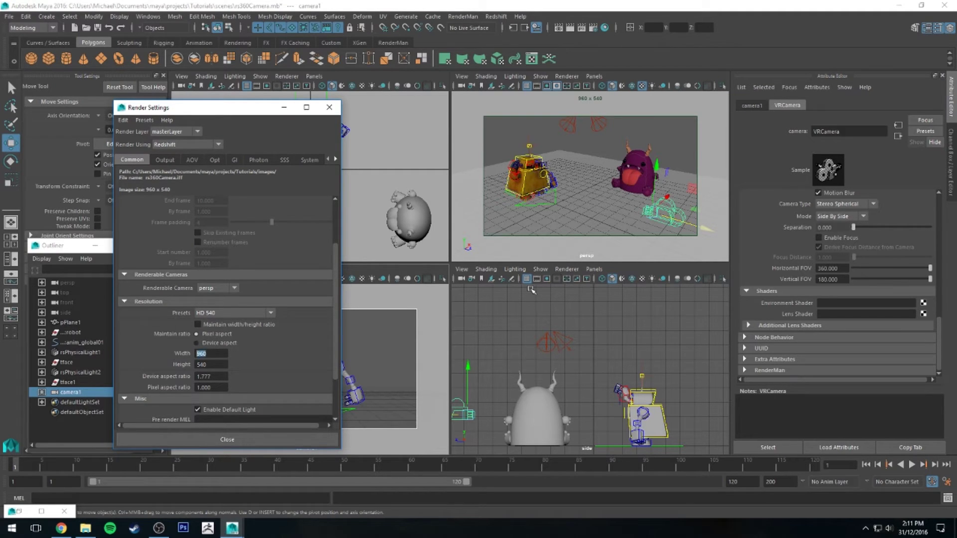
key("Tab")
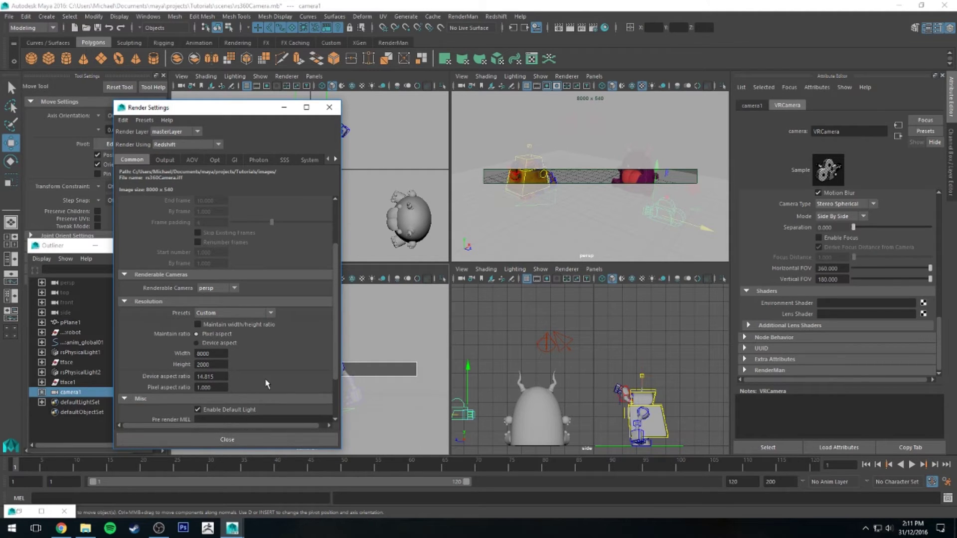
key("Return")
left_click(247, 439)
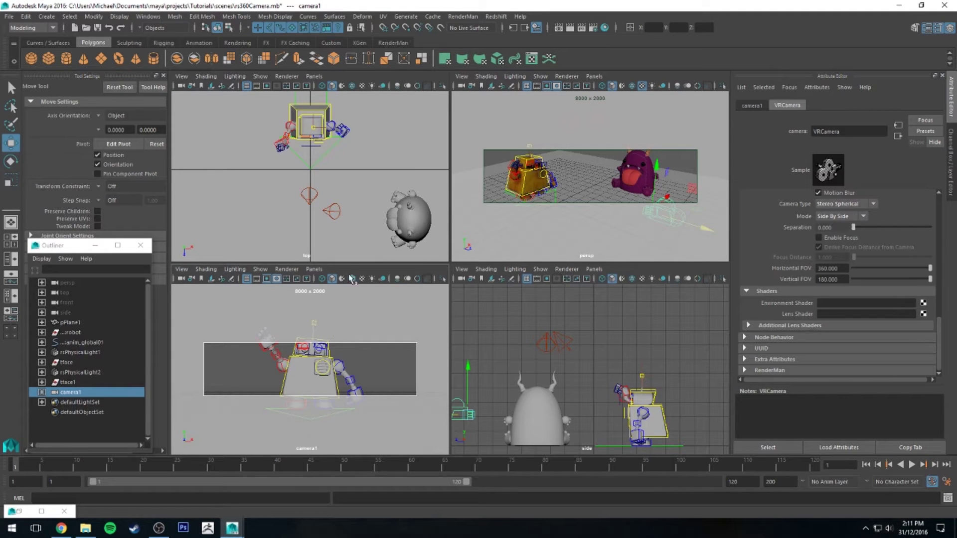
- Move VRCamera between the characters, turn it toward them, and raise it along Y
scroll(332, 114, "down", 4)
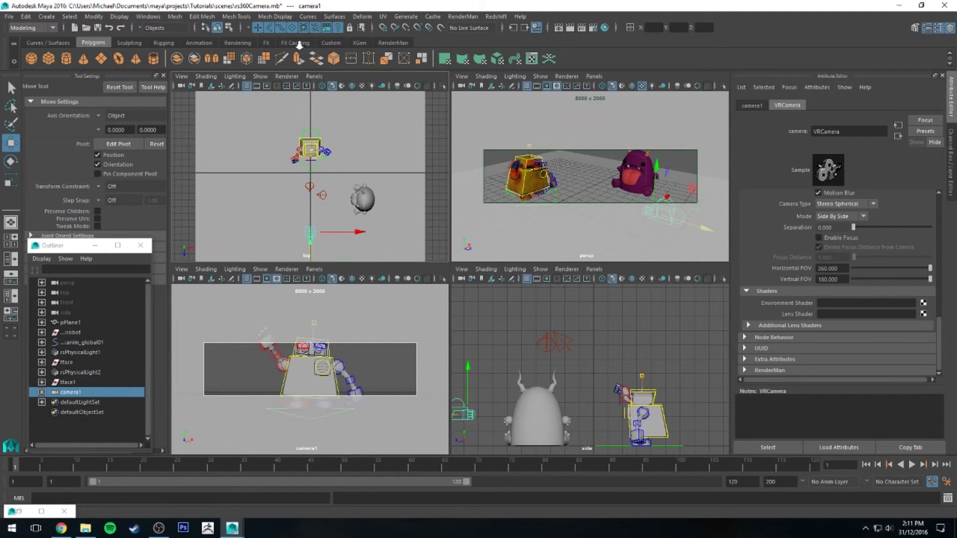
left_click_drag(310, 233, 317, 194)
key("e")
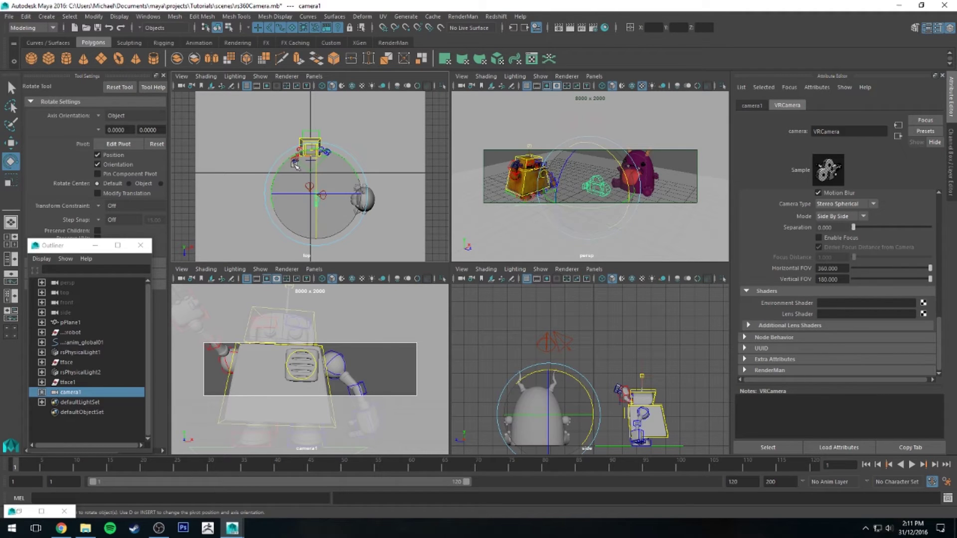
left_click_drag(295, 165, 317, 160)
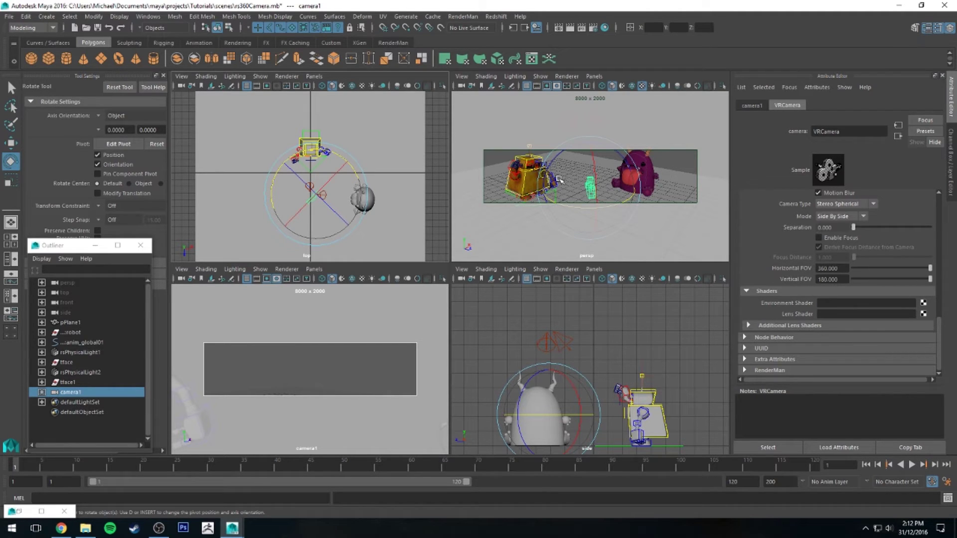
left_click_drag(585, 183, 594, 188)
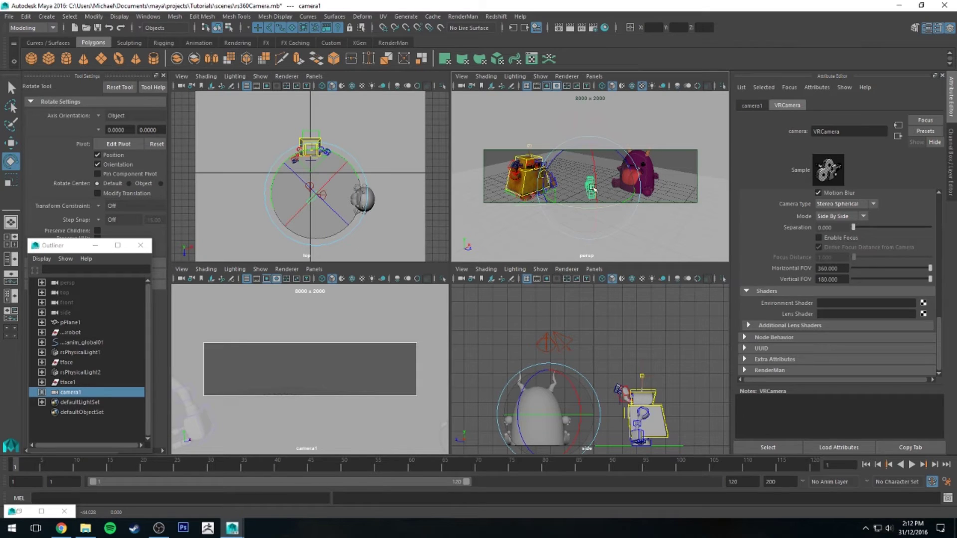
key("w")
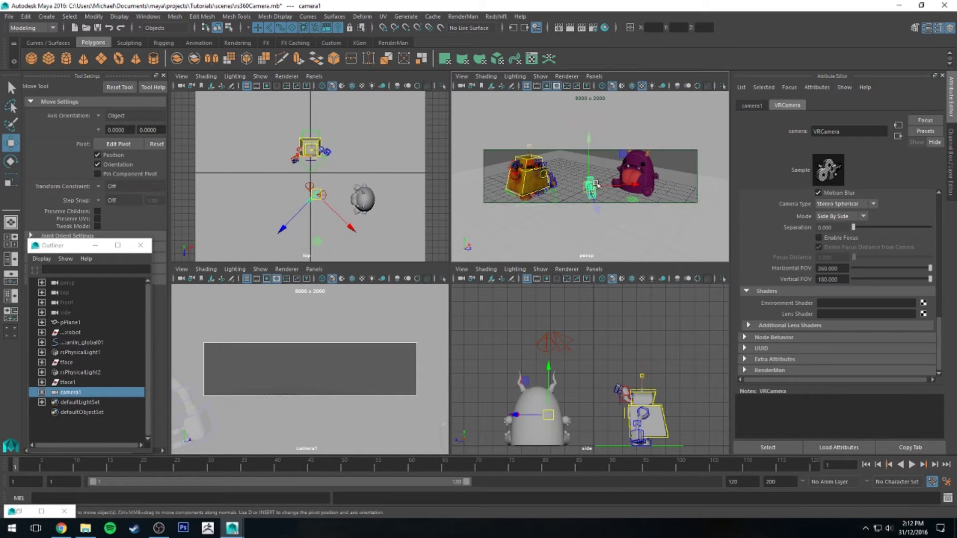
left_click_drag(592, 134, 569, 164)
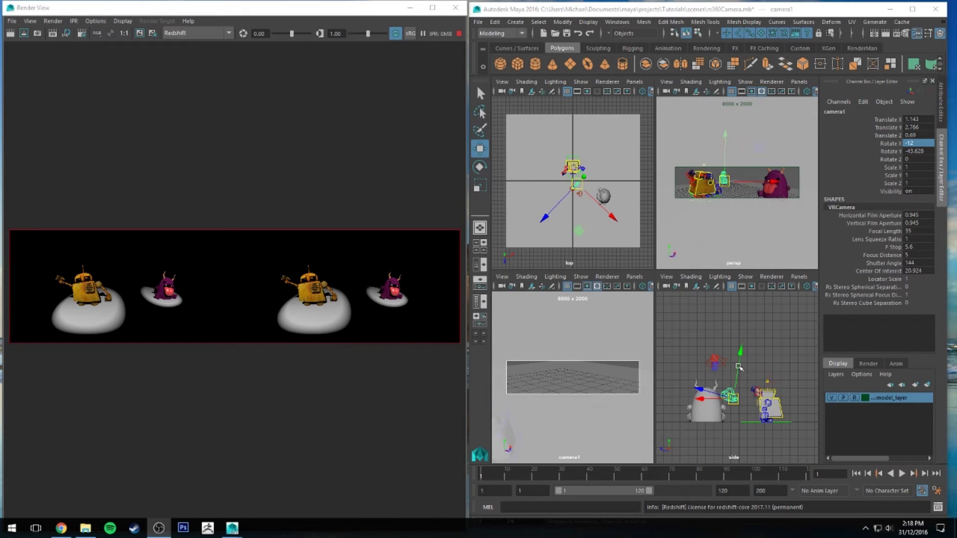
- Level the camera by setting Rotate X to 0 in the Channel Box
left_click(908, 144)
double_click(908, 144)
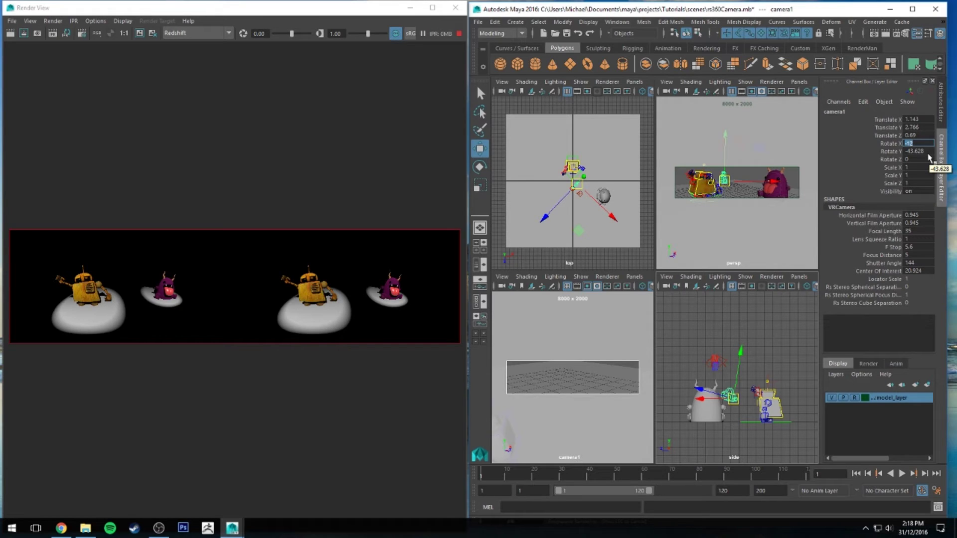
type("0")
key("Return")
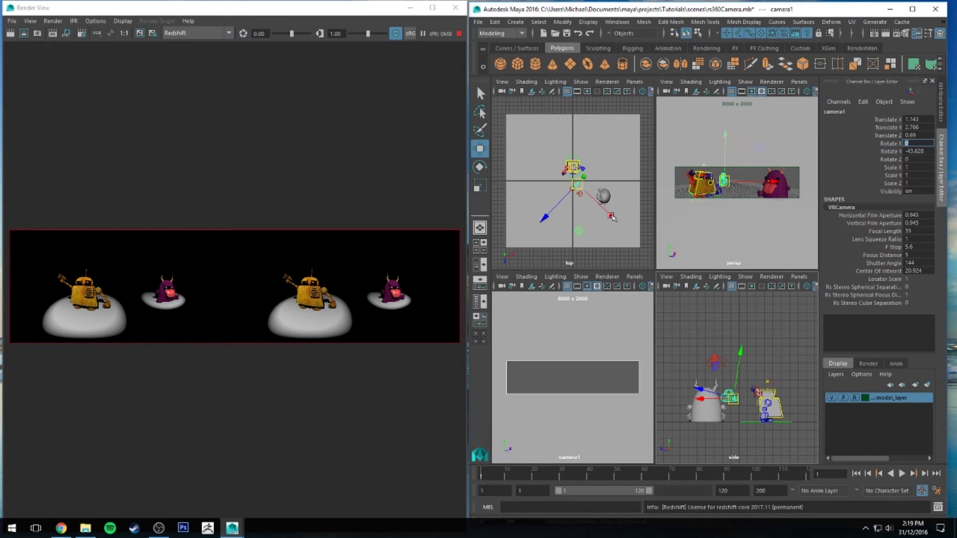
- Slide VRCamera toward the monster in the top view to balance the characters' sizes
left_click_drag(612, 215, 617, 220)
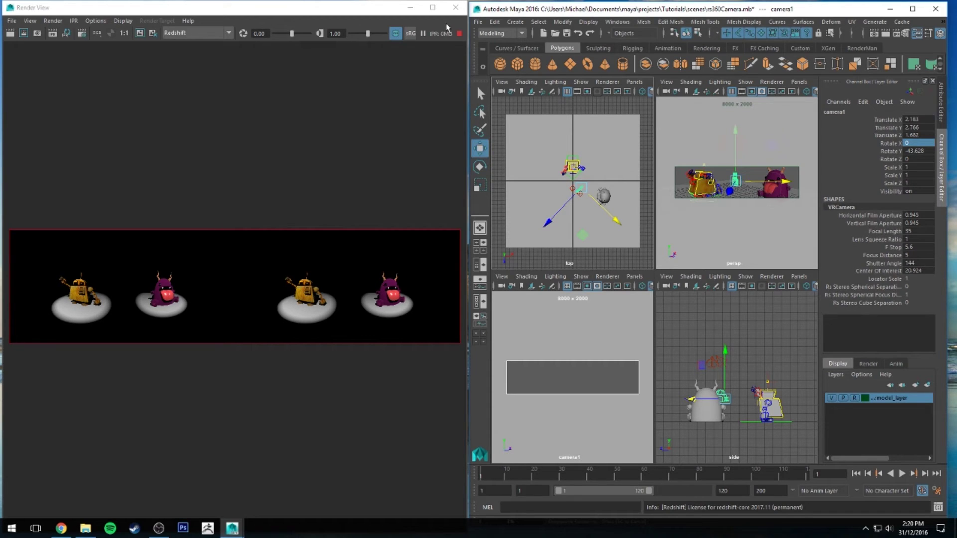
- Stop the IPR and save the render to the Desktop as JPEG '360final'
left_click(459, 33)
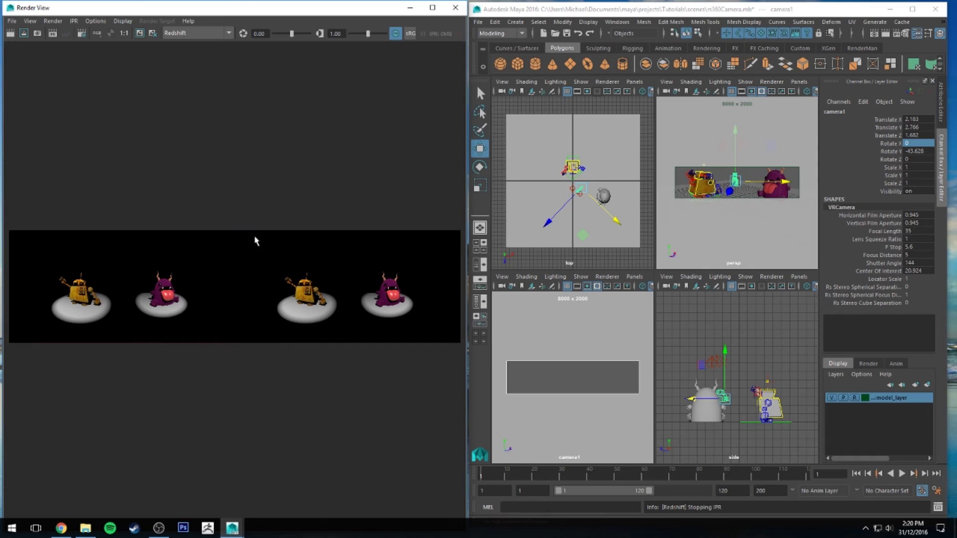
left_click(14, 24)
left_click(16, 43)
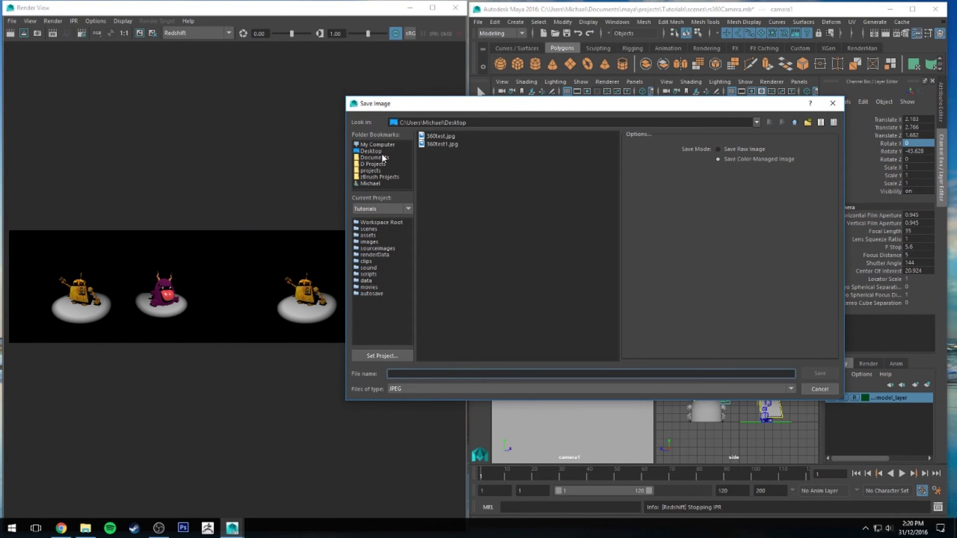
left_click(381, 151)
left_click(444, 375)
type("360final")
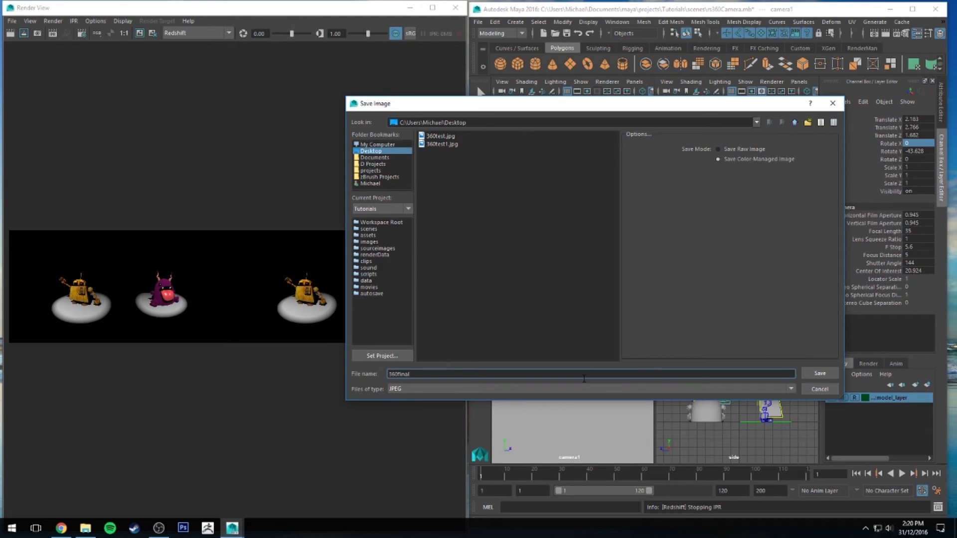
left_click(820, 373)
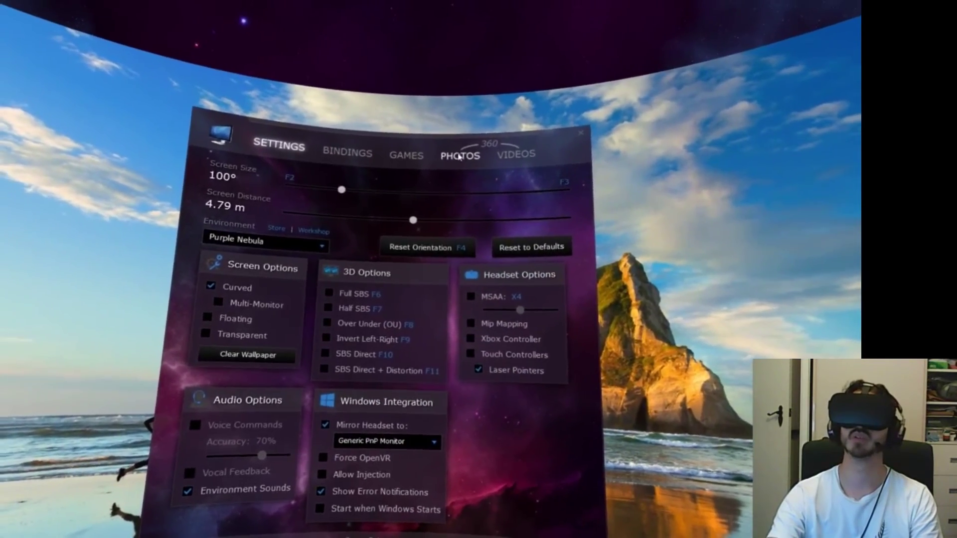
- Bring up Virtual Desktop's Photos library listing the 360test and 360test1 stereo renders
left_click(459, 157)
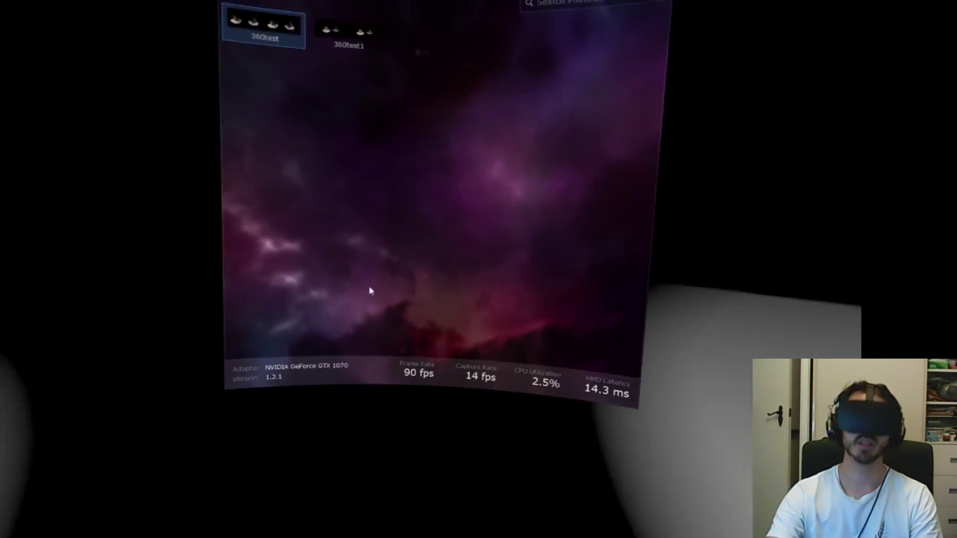